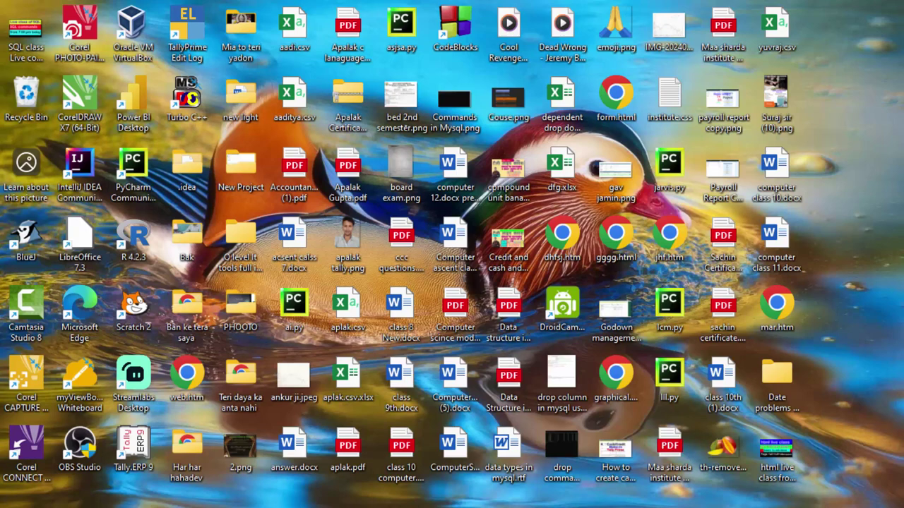
# - Launch Microsoft Access by searching 'acc' from the Start menu
pyautogui.press('super')
pyautogui.press('super')
pyautogui.press('super')
pyautogui.write('acc')
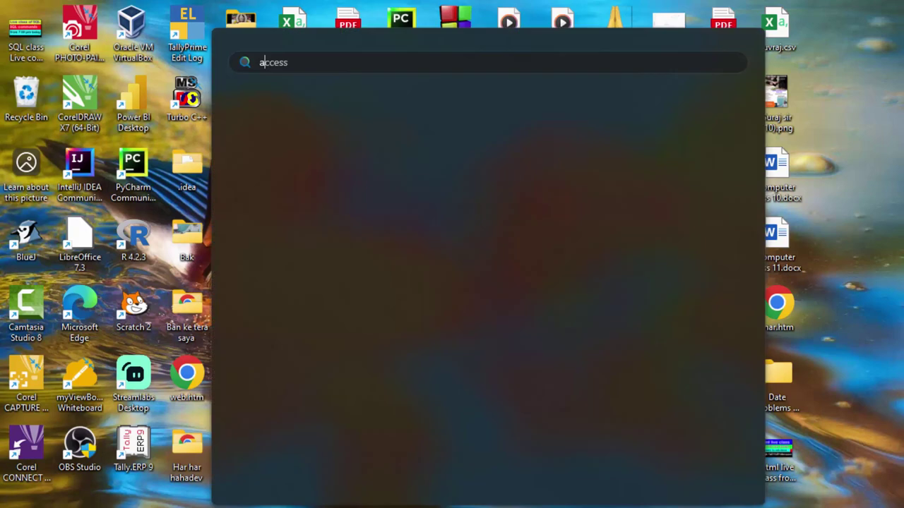
pyautogui.click(345, 185)
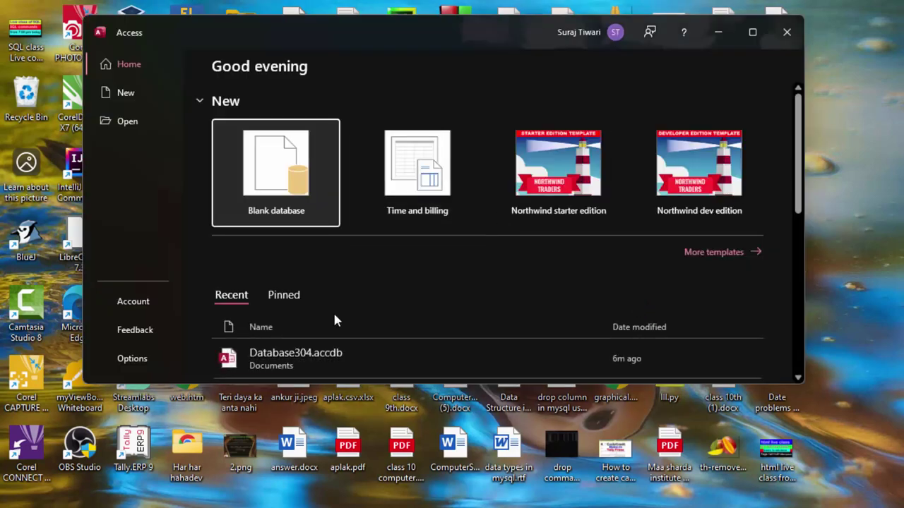
# - Open Database304 maximized and display the ProductT table
pyautogui.click(324, 356)
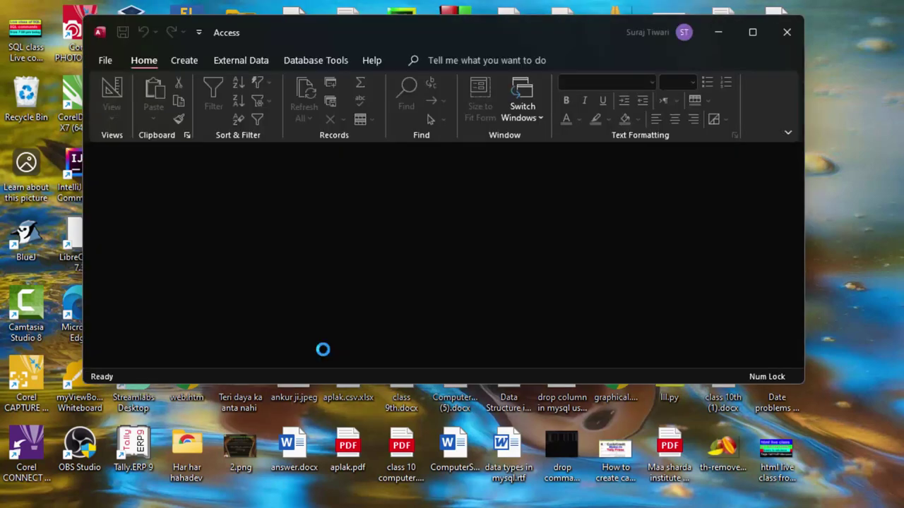
pyautogui.click(742, 31)
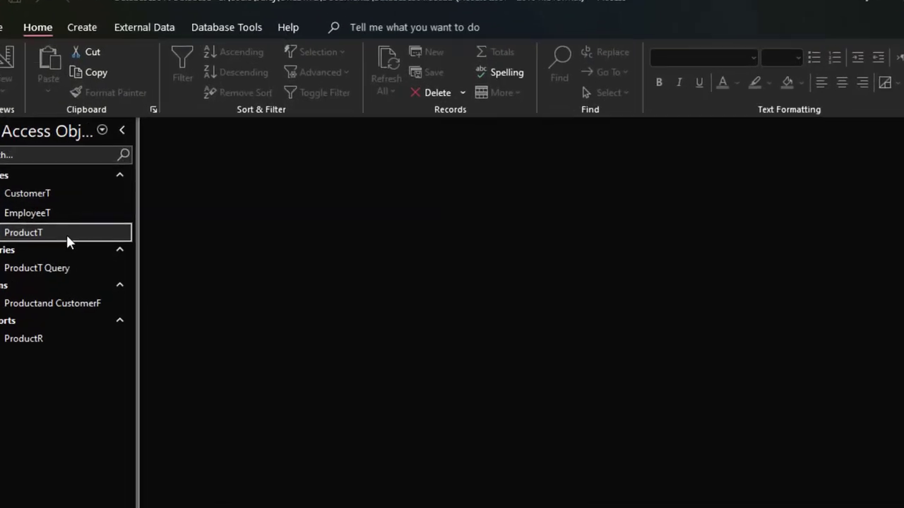
pyautogui.doubleClick(67, 234)
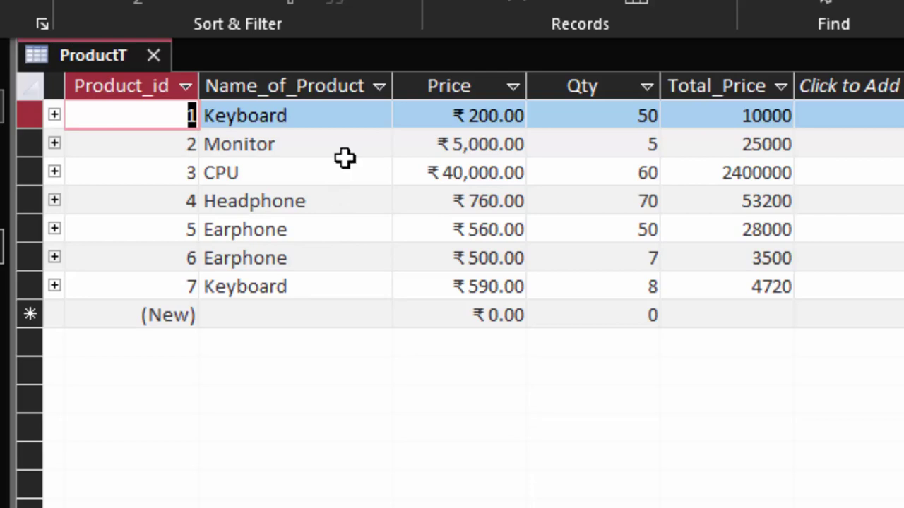
pyautogui.click(48, 59)
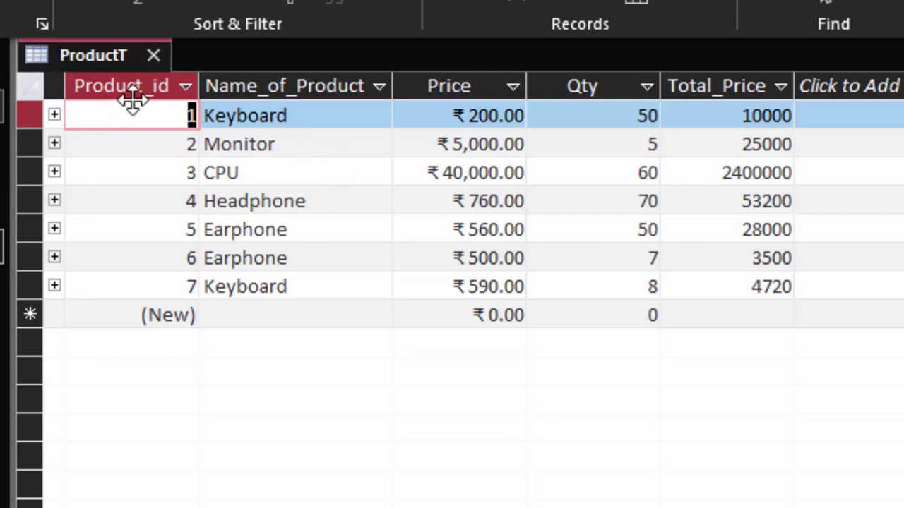
# - Highlight each Name_of_Product value, including the duplicate Earphone and Keyboard rows
pyautogui.click(298, 116)
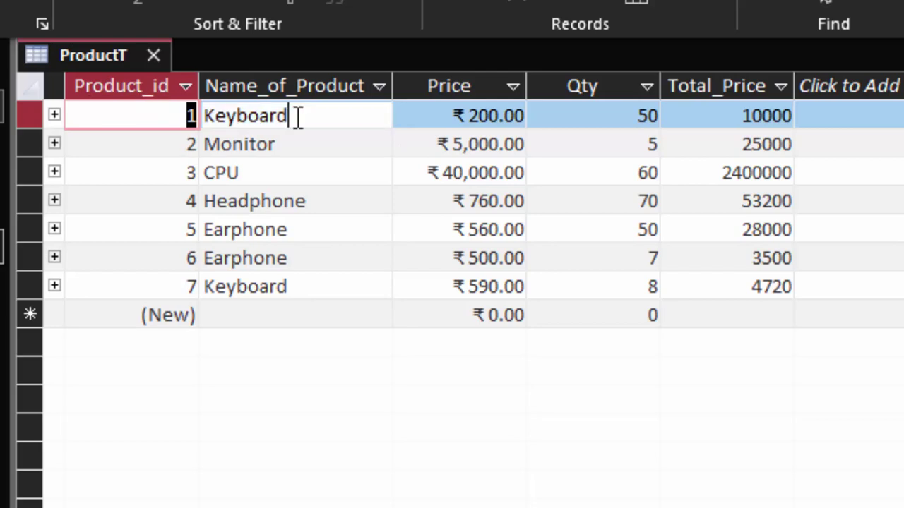
pyautogui.moveTo(298, 116); pyautogui.dragTo(199, 116)
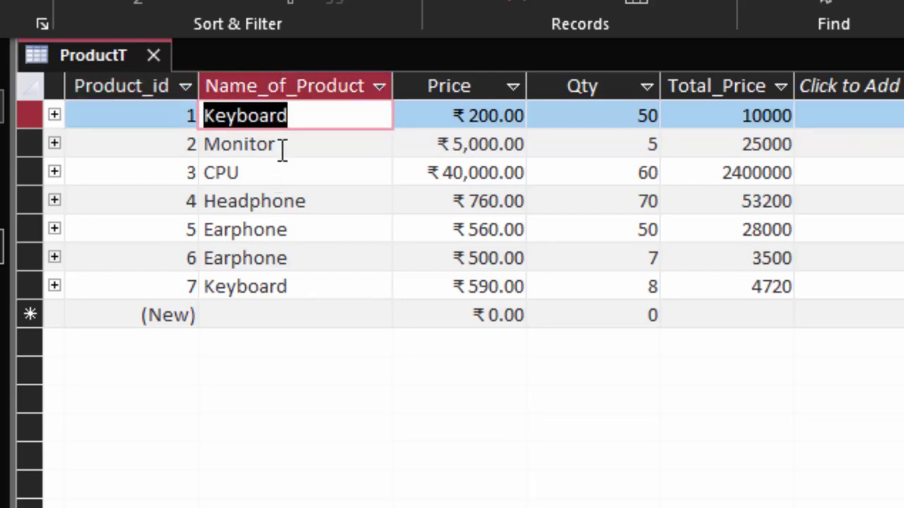
pyautogui.moveTo(282, 149); pyautogui.dragTo(181, 144)
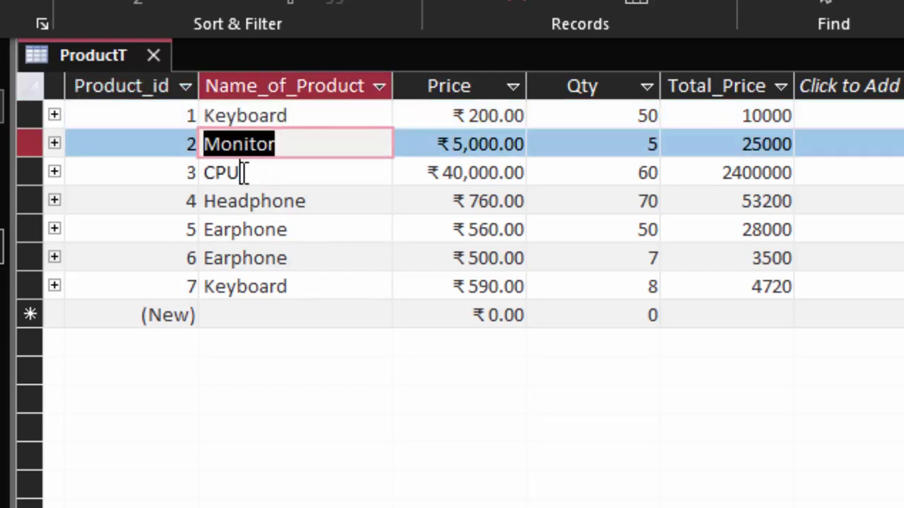
pyautogui.moveTo(242, 173); pyautogui.dragTo(188, 172)
pyautogui.moveTo(312, 202)
pyautogui.mouseDown()
pyautogui.moveTo(200, 192)
pyautogui.moveTo(210, 98)
pyautogui.mouseUp()
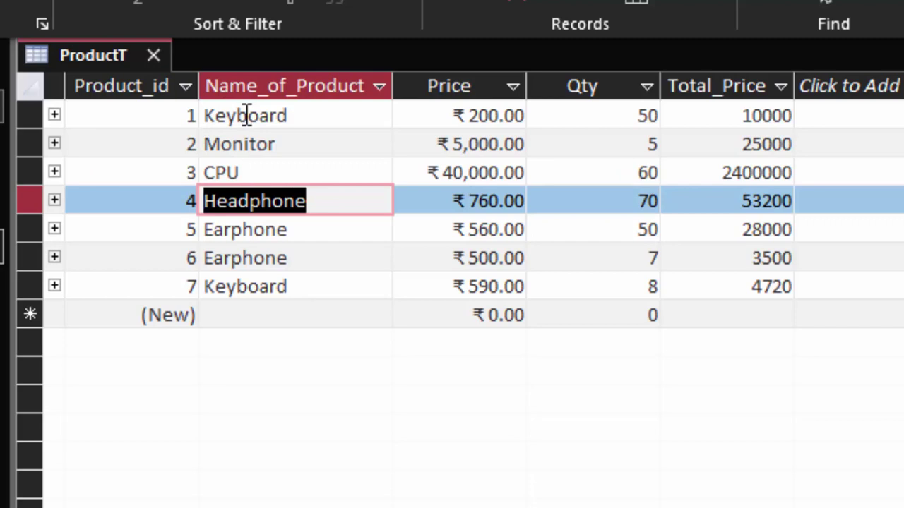
pyautogui.moveTo(302, 234); pyautogui.dragTo(202, 230)
pyautogui.moveTo(288, 256); pyautogui.dragTo(203, 258)
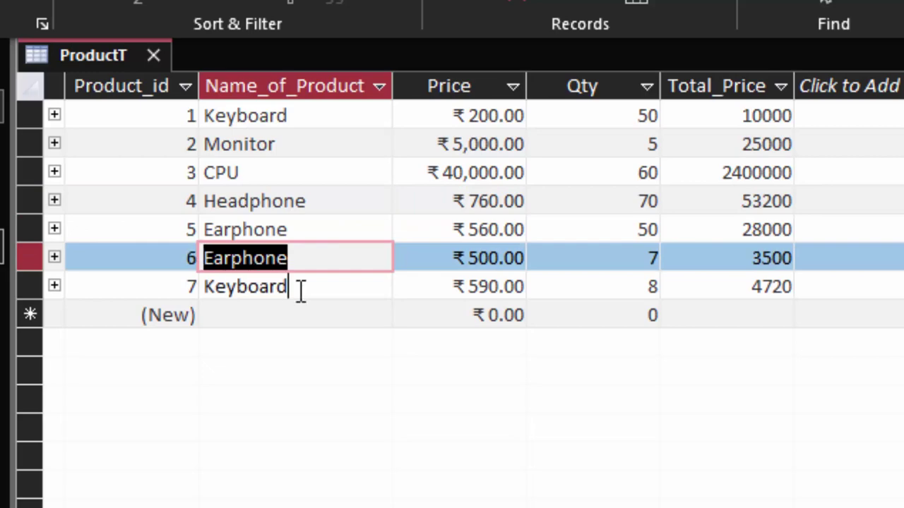
pyautogui.moveTo(300, 290); pyautogui.dragTo(178, 287)
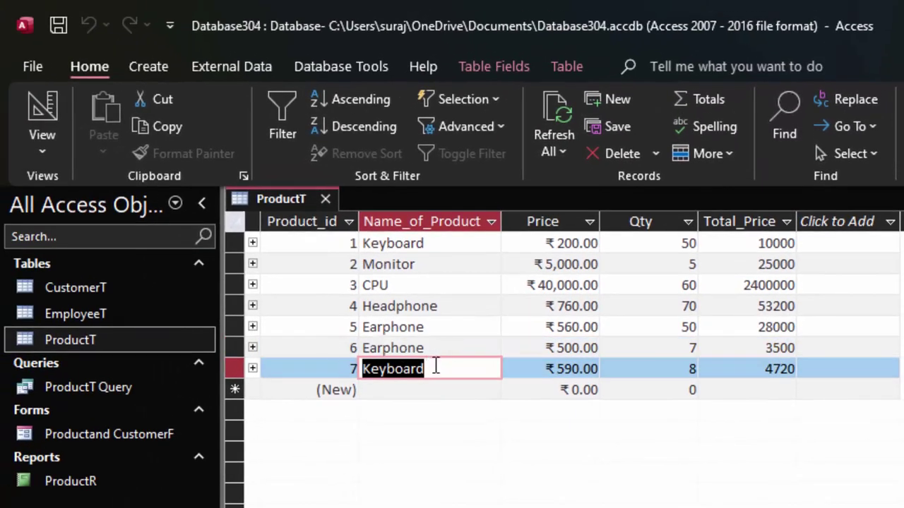
pyautogui.moveTo(436, 366); pyautogui.dragTo(346, 368)
# - Close ProductT and start a new blank query design
pyautogui.click(326, 199)
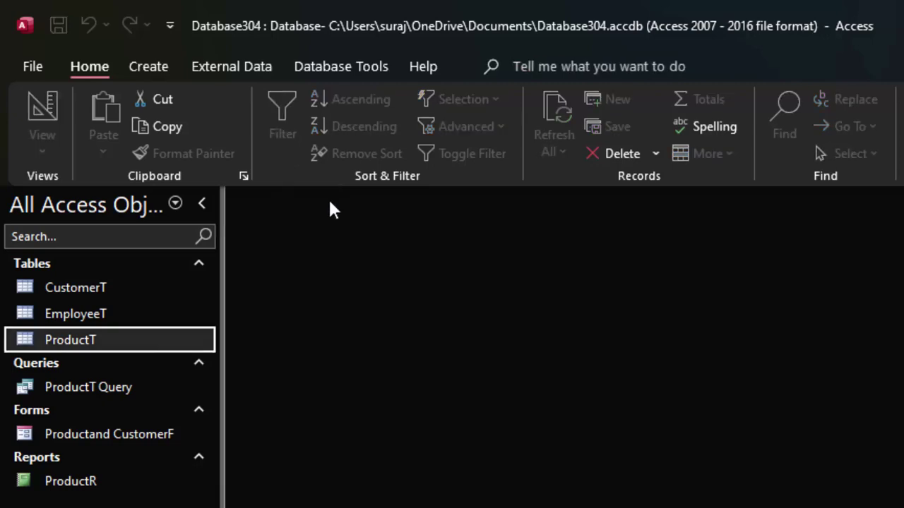
pyautogui.click(147, 77)
pyautogui.click(357, 104)
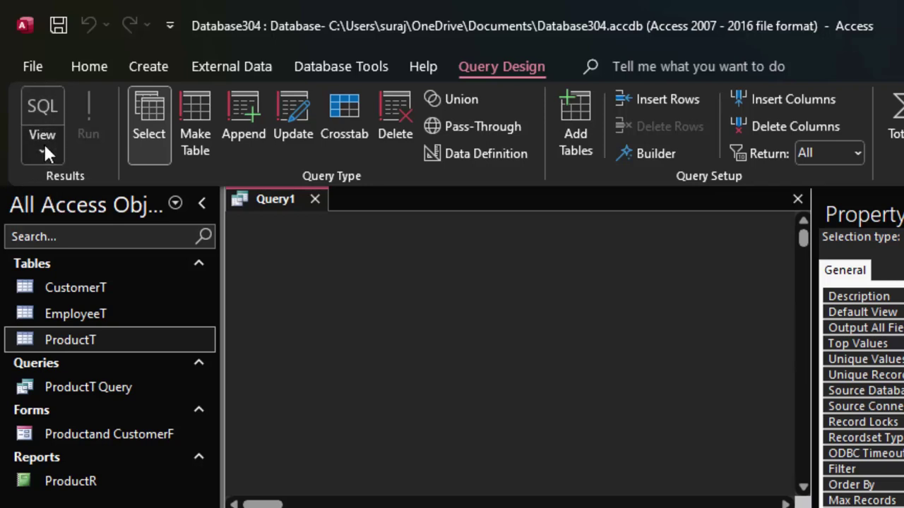
# - Switch Query1 to SQL view, showing 'SELECT;'
pyautogui.click(43, 144)
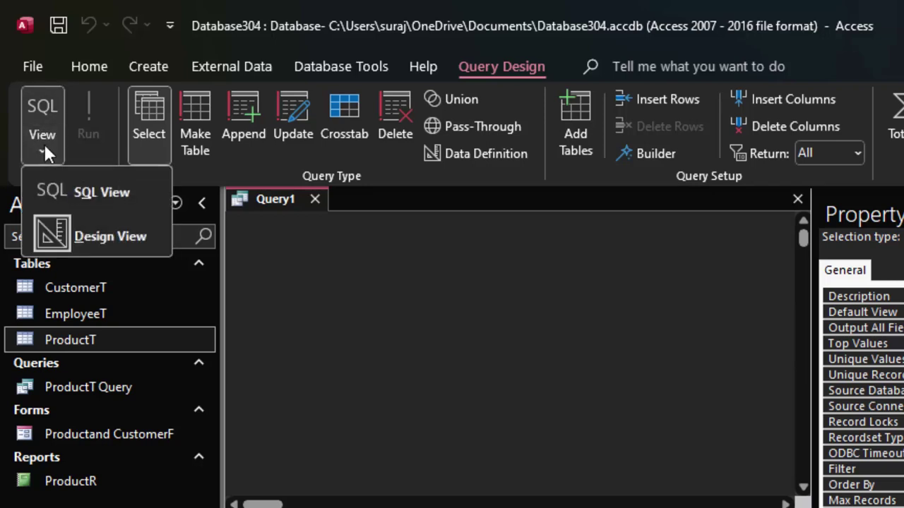
pyautogui.click(86, 192)
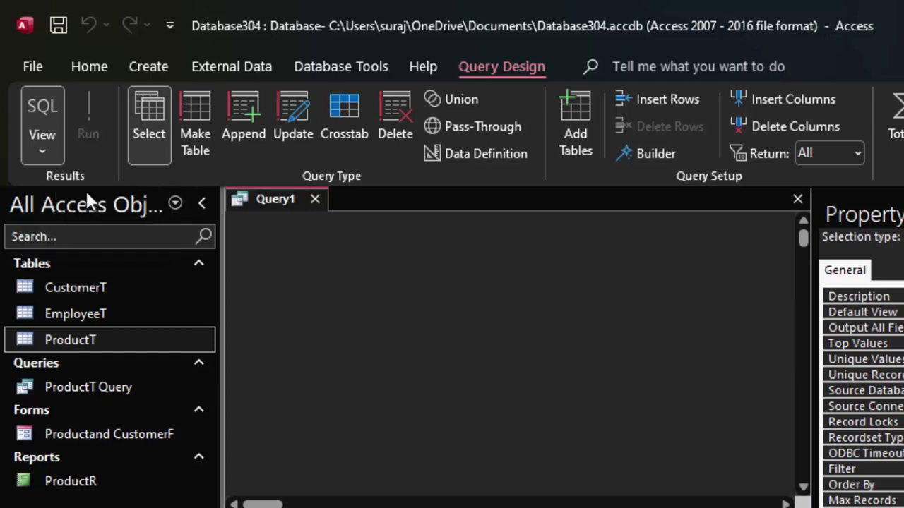
pyautogui.click(304, 236)
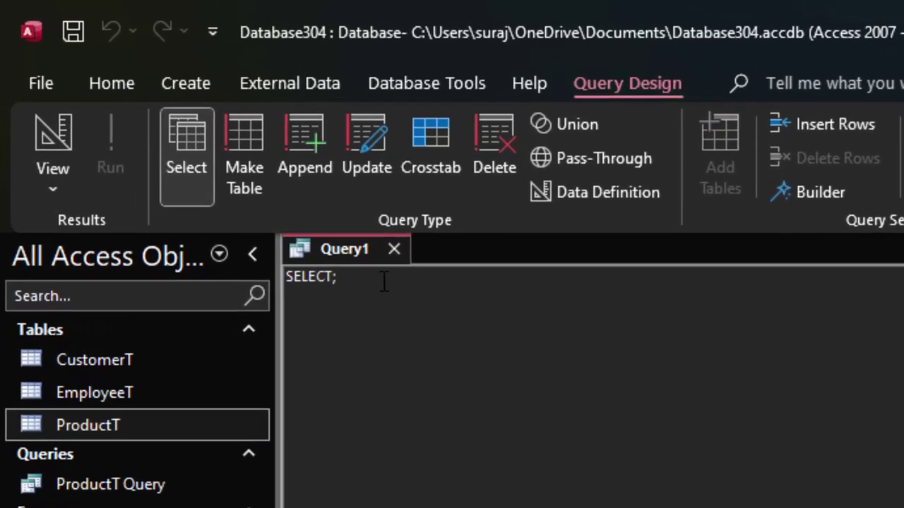
# - Write 'SELECT distinct Name_of_Product', correcting the typos in the field name
pyautogui.press('BackSpace')
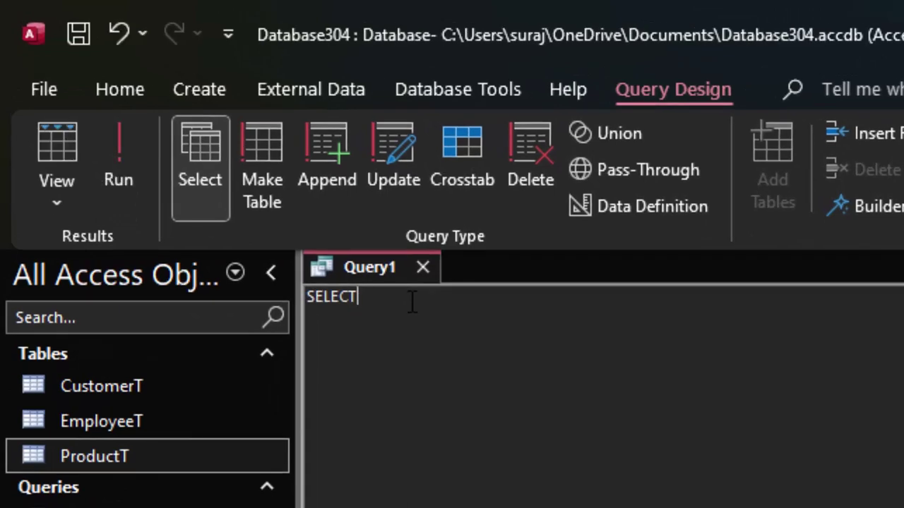
pyautogui.write(' d')
pyautogui.write('ist')
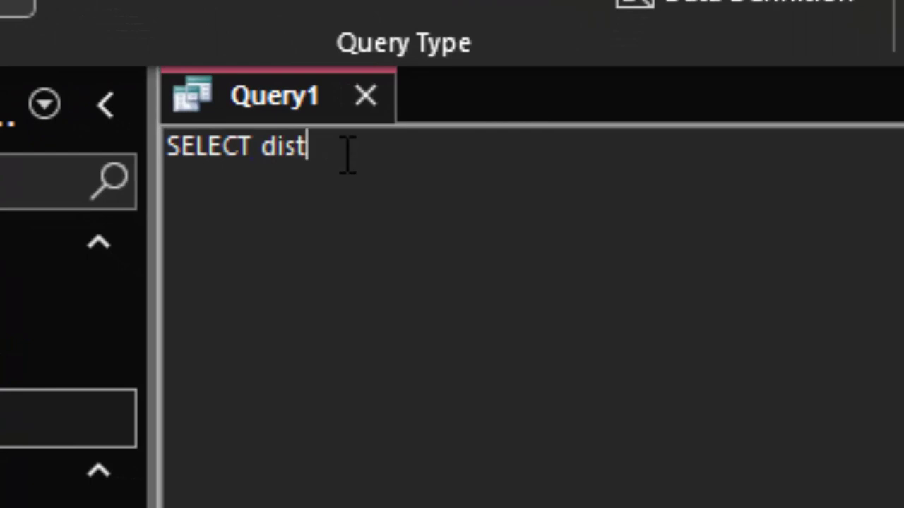
pyautogui.write('inct')
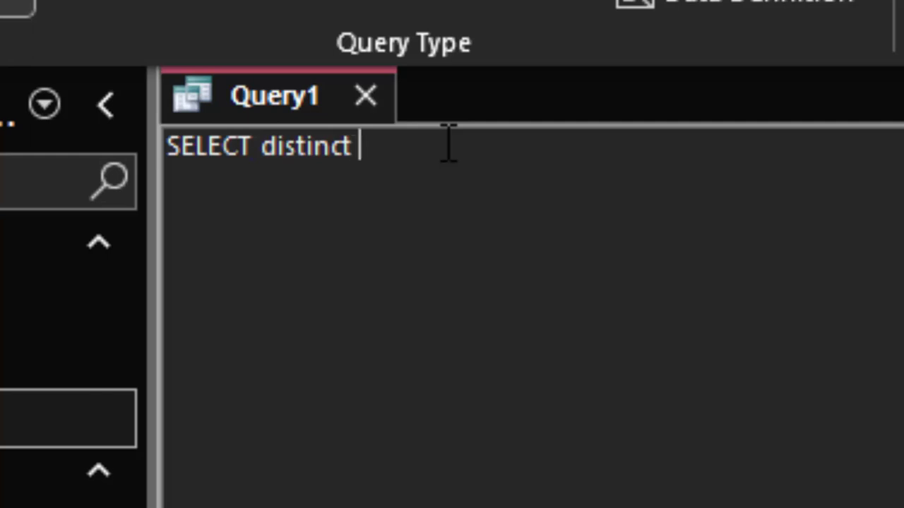
pyautogui.write('/n')
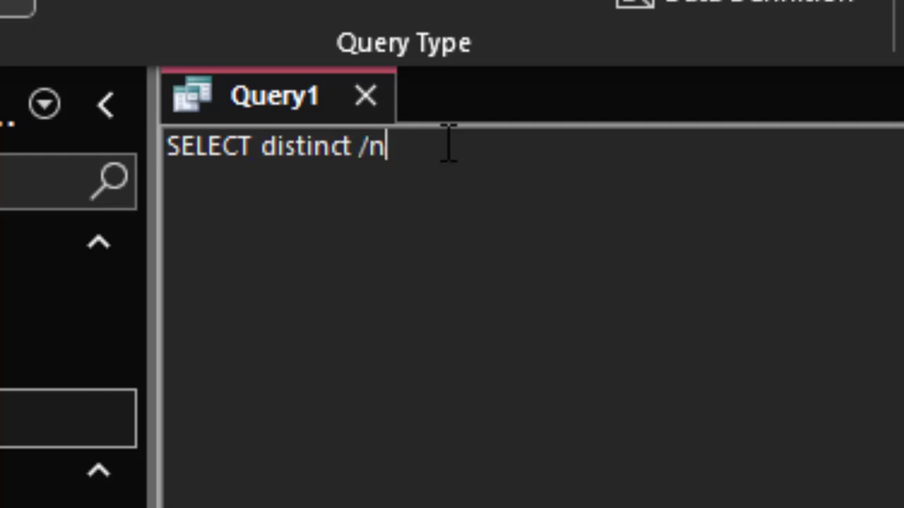
pyautogui.write('ame_')
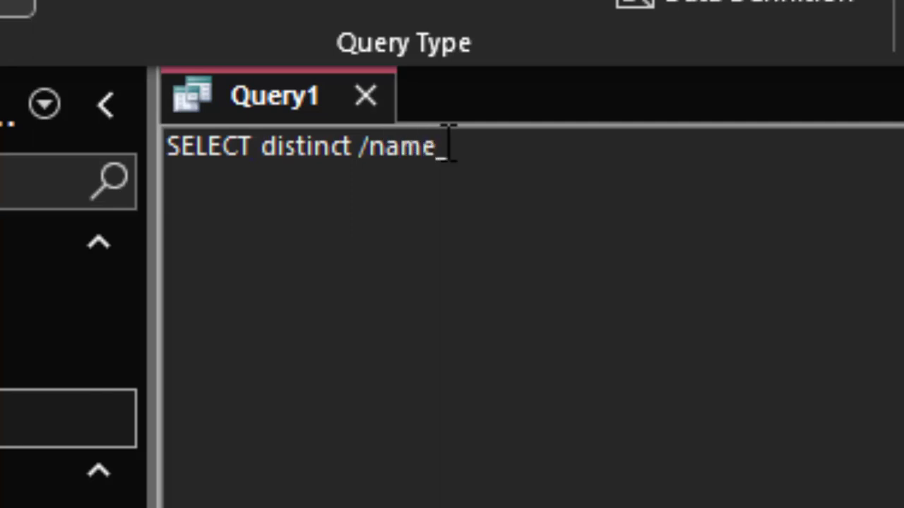
pyautogui.write('of_p')
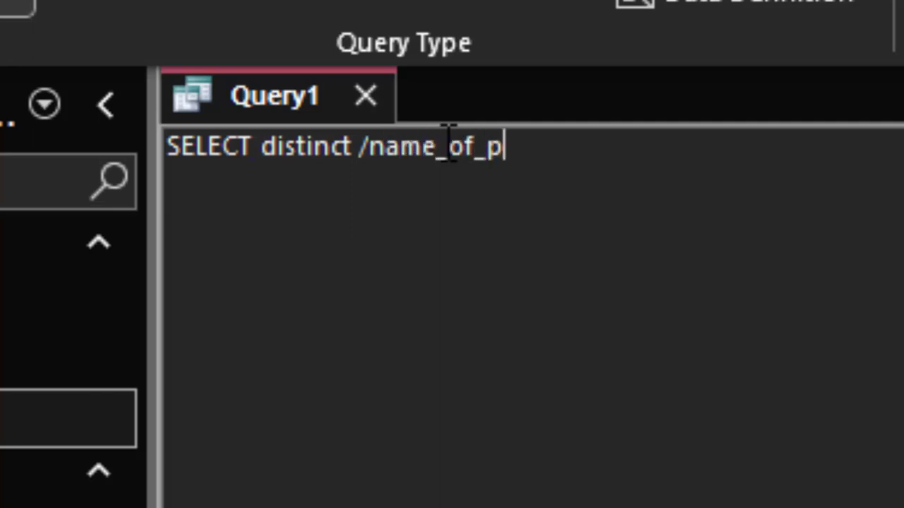
pyautogui.press('BackSpace')
pyautogui.write('P')
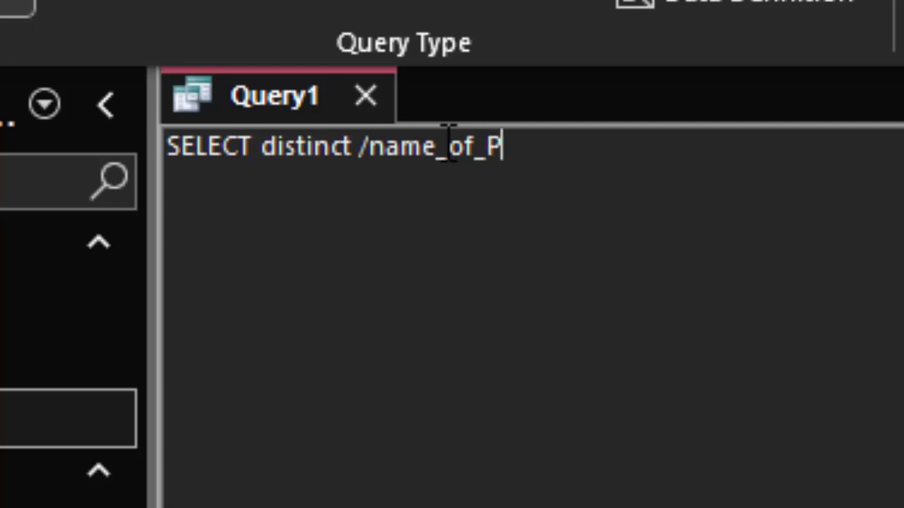
pyautogui.write('rodu')
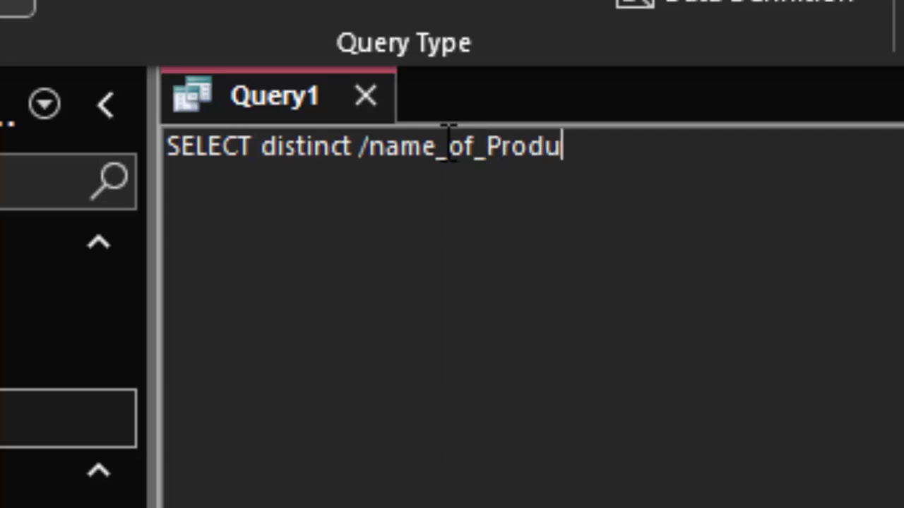
pyautogui.write('ct')
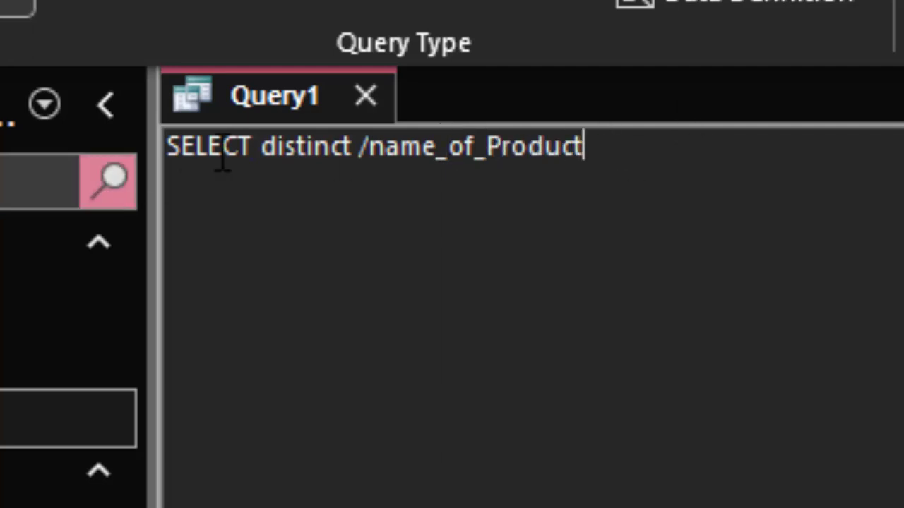
pyautogui.click(371, 147)
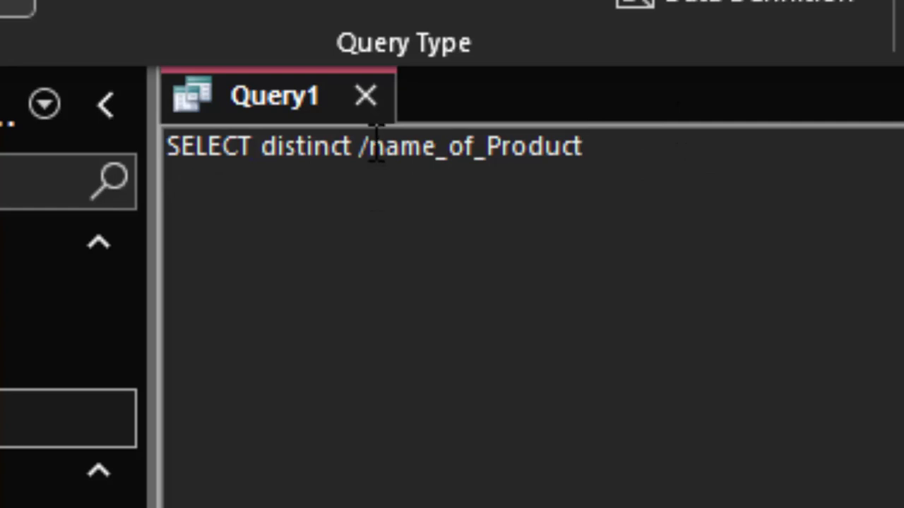
pyautogui.press('BackSpace')
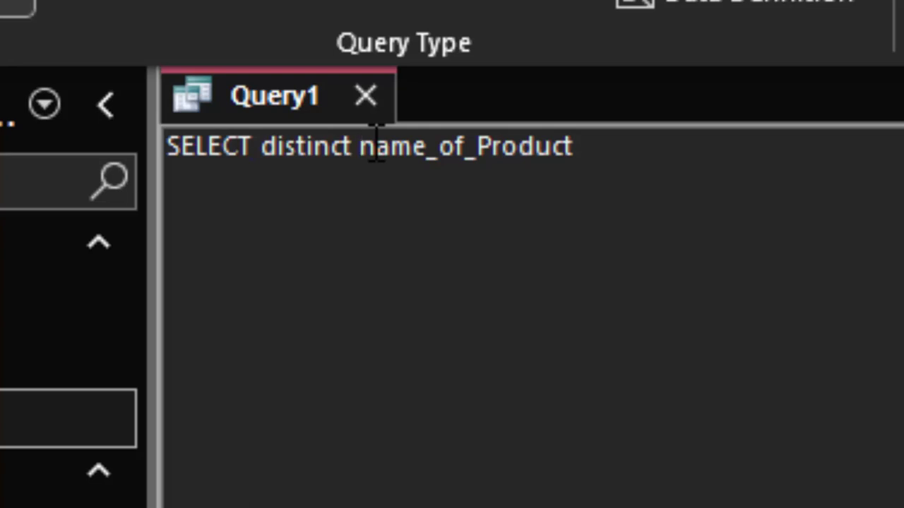
pyautogui.press('Delete')
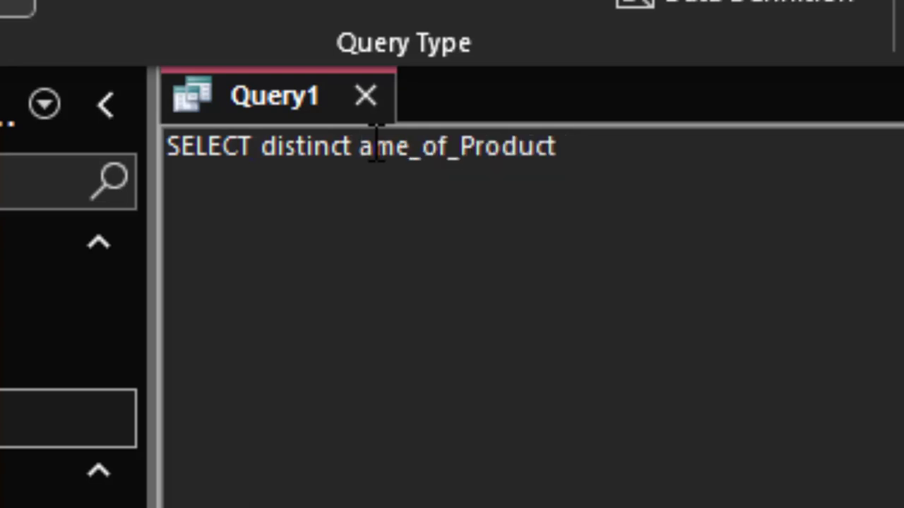
pyautogui.write('N')
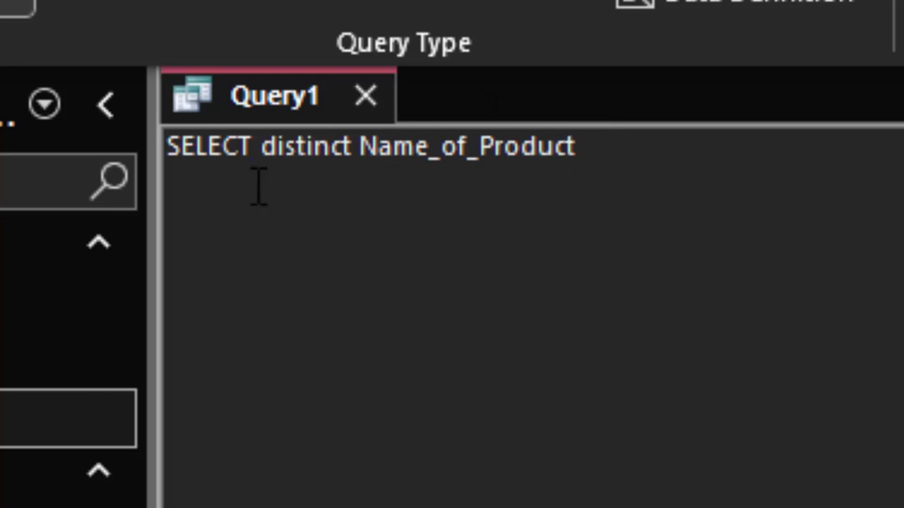
# - Check the ProductT table, then append 'from ProductT;' to the statement
pyautogui.doubleClick(172, 319)
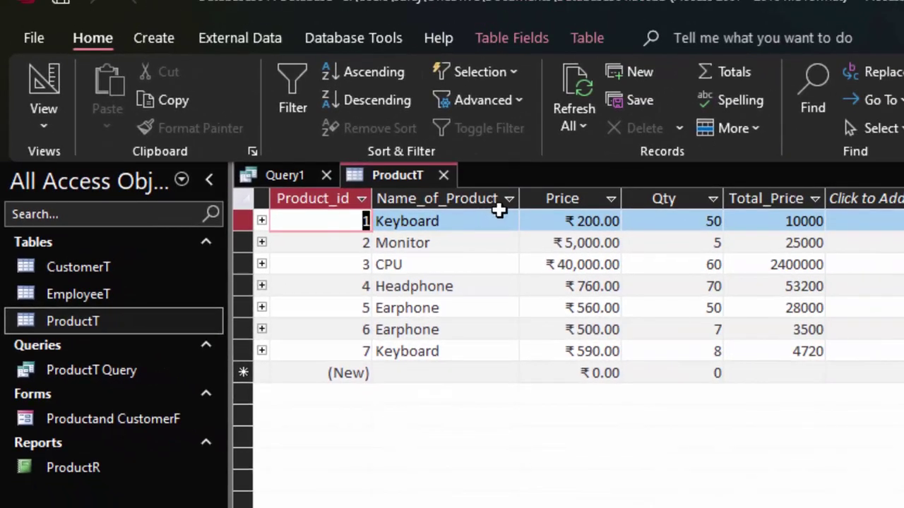
pyautogui.click(263, 174)
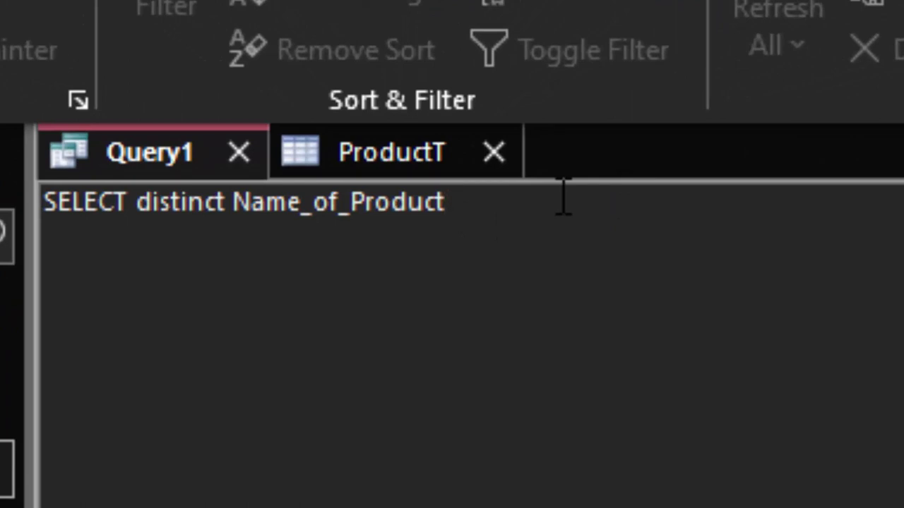
pyautogui.write(' from')
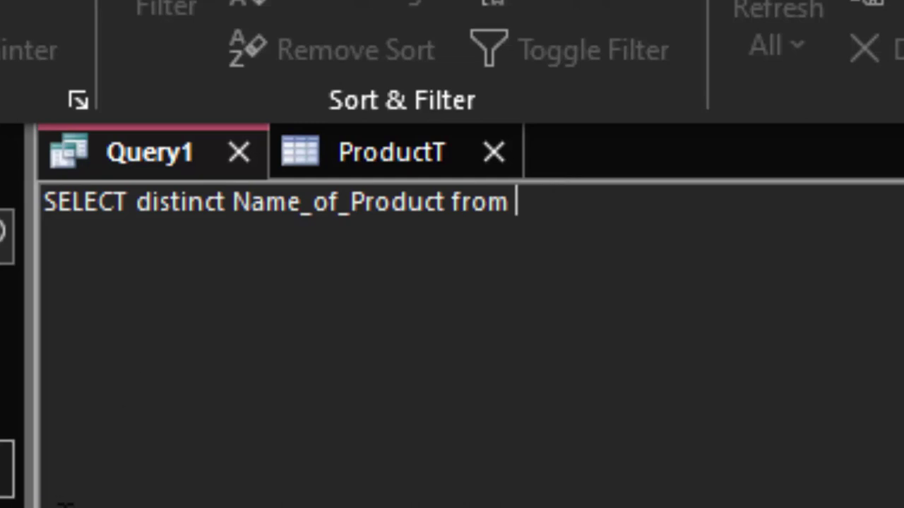
pyautogui.write('Prod')
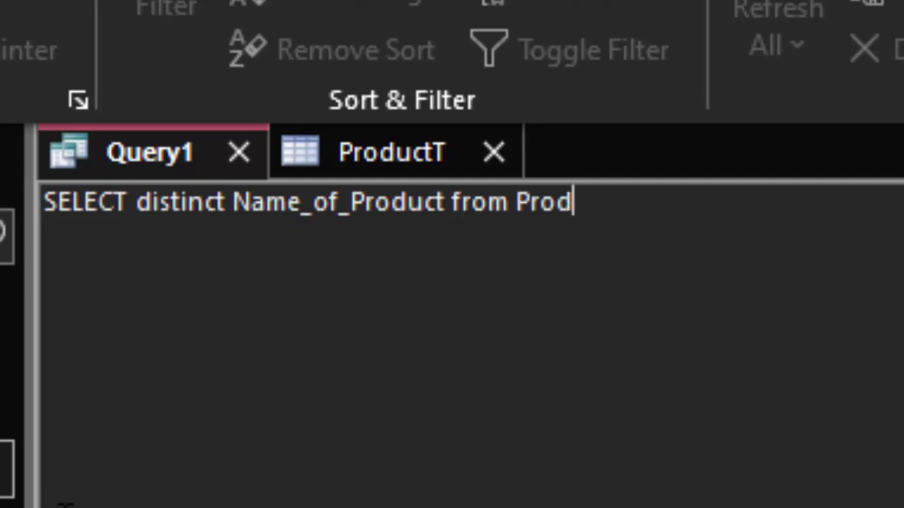
pyautogui.write('uctT')
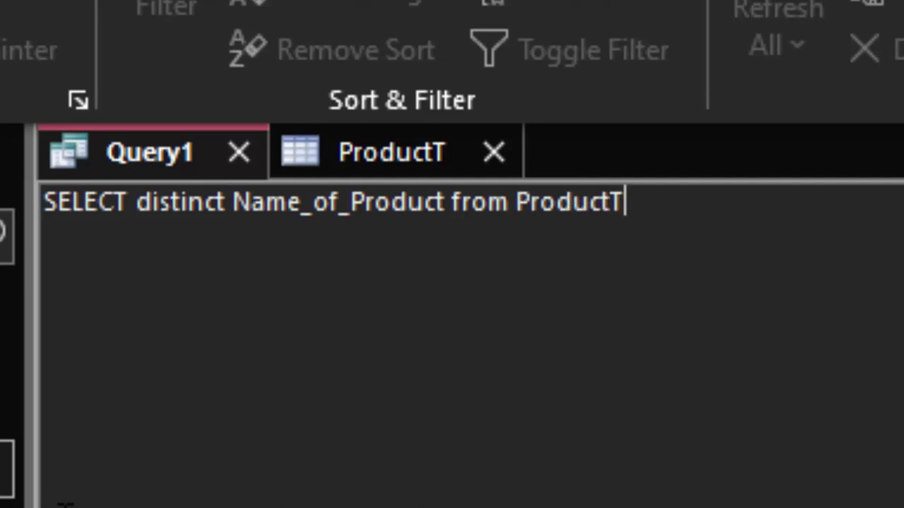
pyautogui.write(';')
# - Run the distinct query to list five product names, then reopen ProductT
pyautogui.click(498, 157)
pyautogui.moveTo(713, 202); pyautogui.dragTo(14, 212)
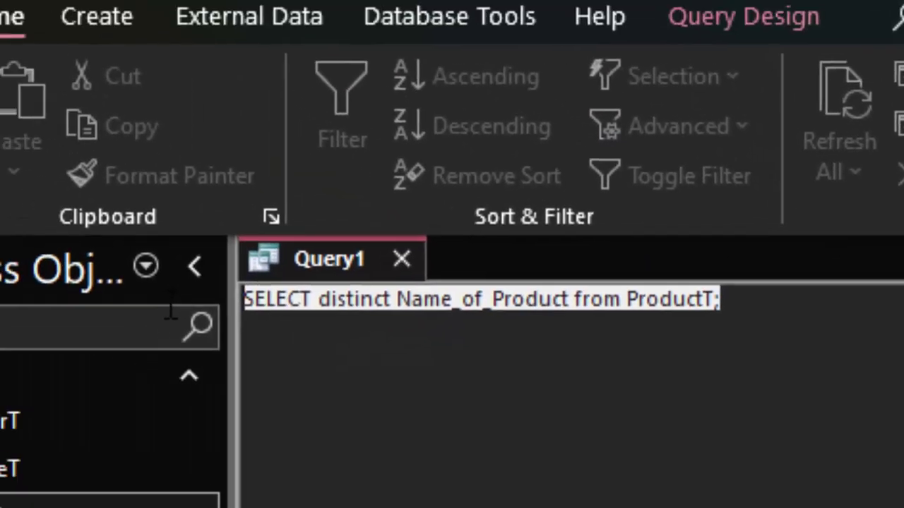
pyautogui.click(812, 104)
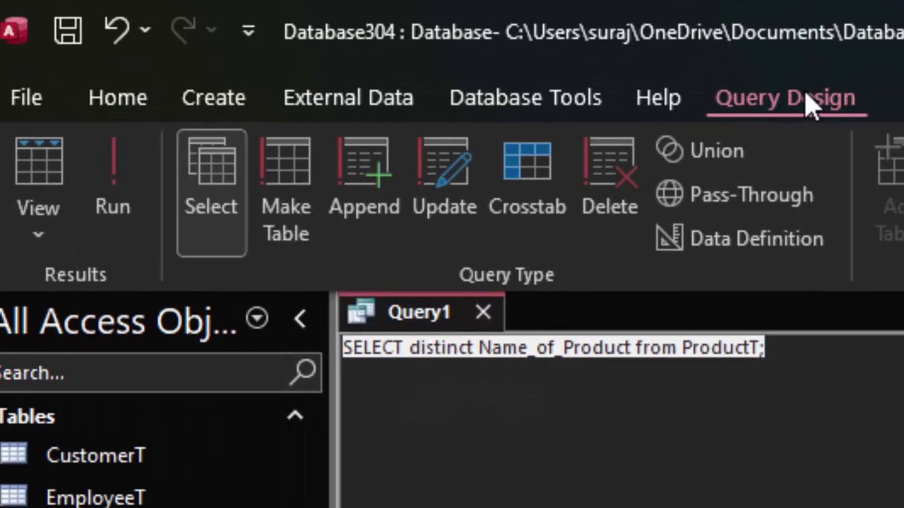
pyautogui.click(128, 176)
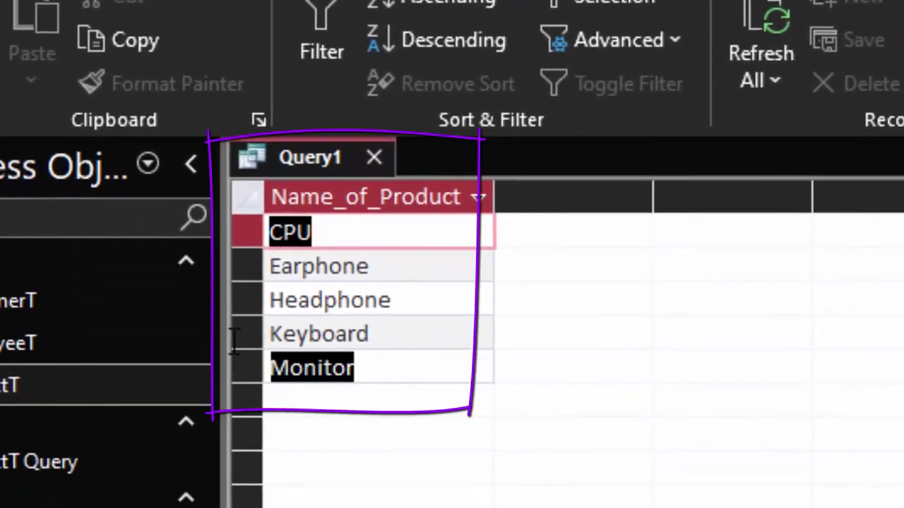
pyautogui.moveTo(399, 329); pyautogui.dragTo(230, 325)
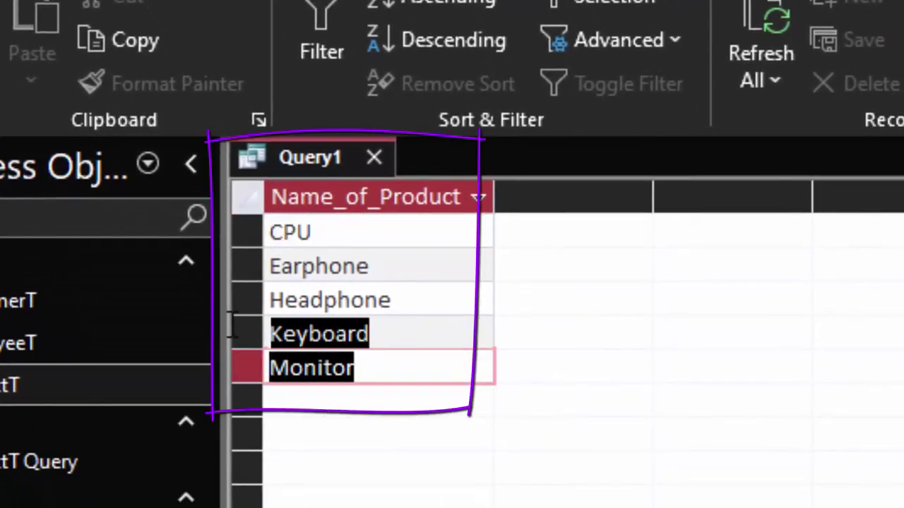
pyautogui.doubleClick(7, 385)
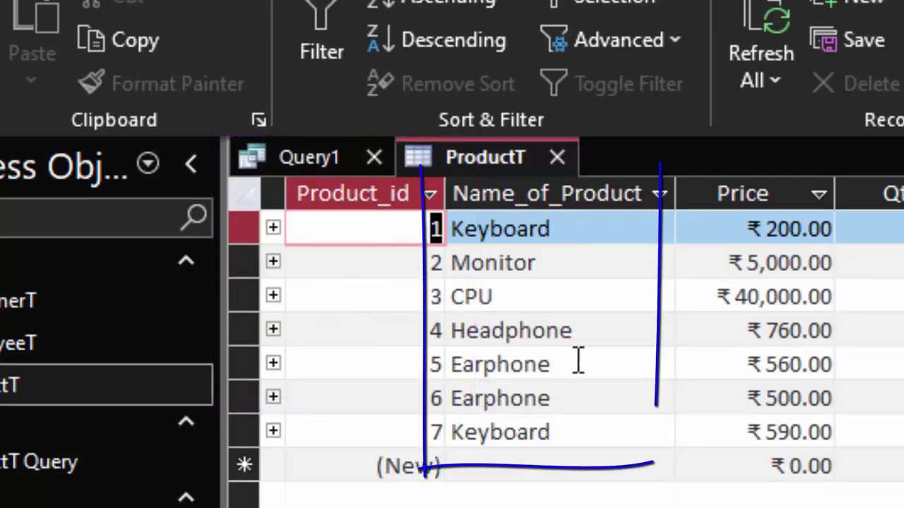
# - Add a ProductT record for CPU priced 50,000 with quantity 9
pyautogui.moveTo(577, 361); pyautogui.dragTo(452, 365)
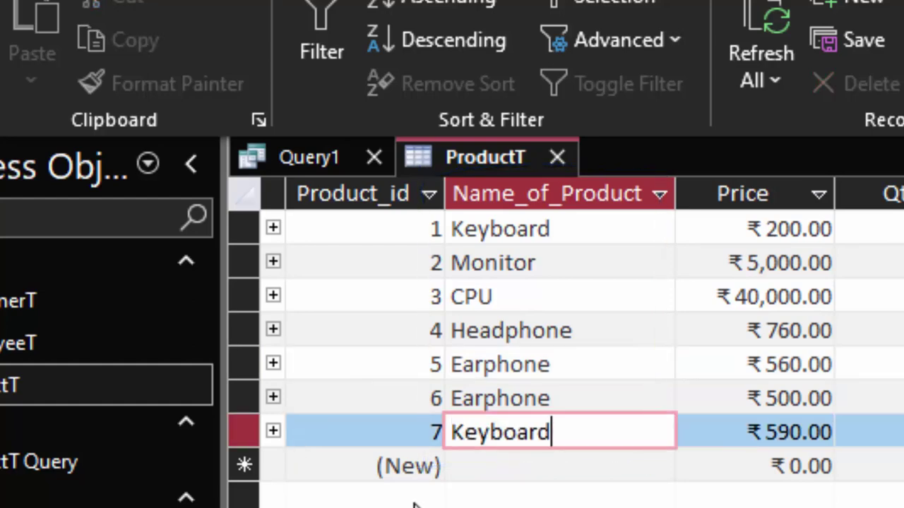
pyautogui.click(496, 478)
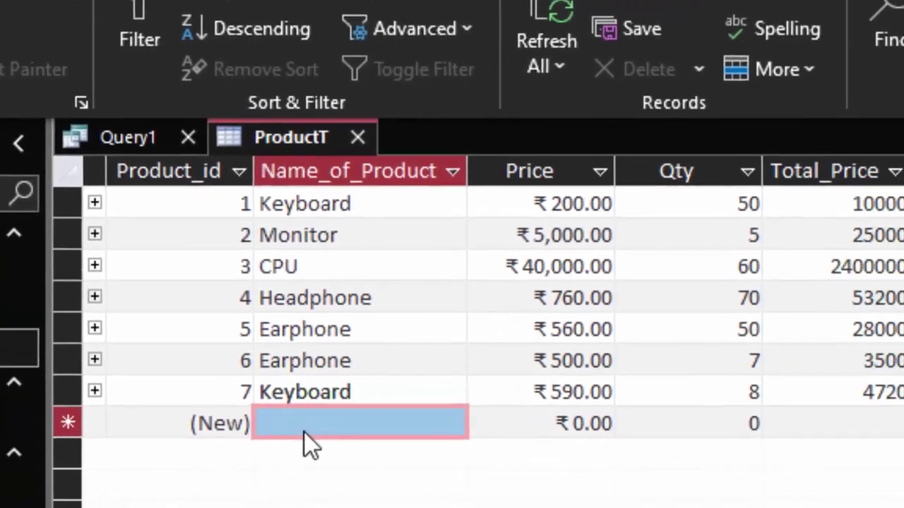
pyautogui.click(426, 457)
pyautogui.write('C')
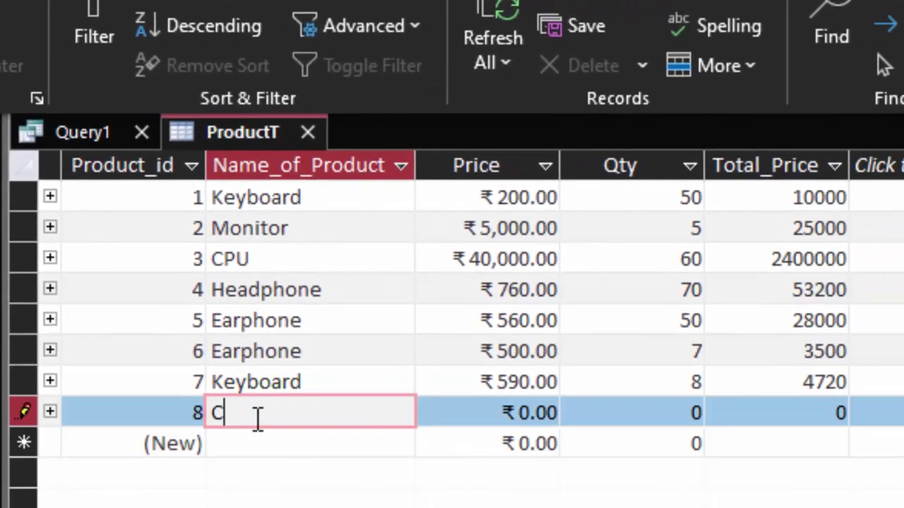
pyautogui.write('PU')
pyautogui.press('Tab')
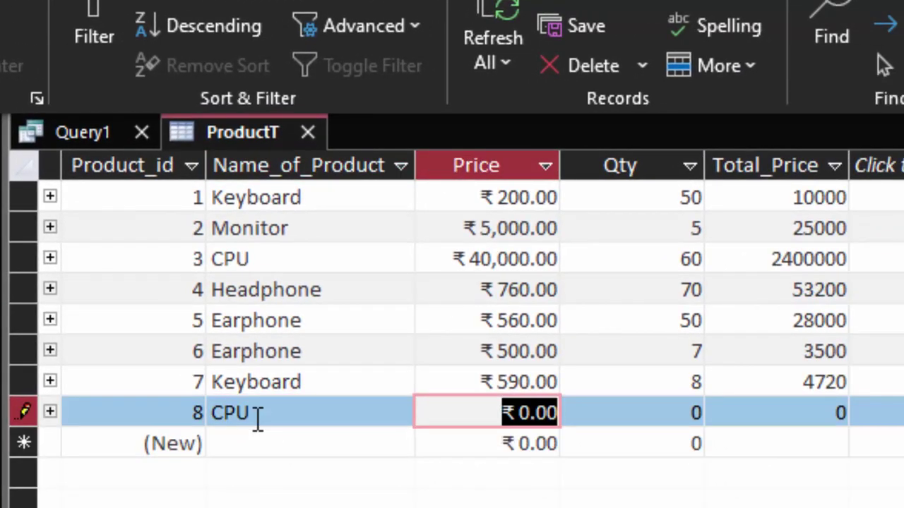
pyautogui.write('50,000')
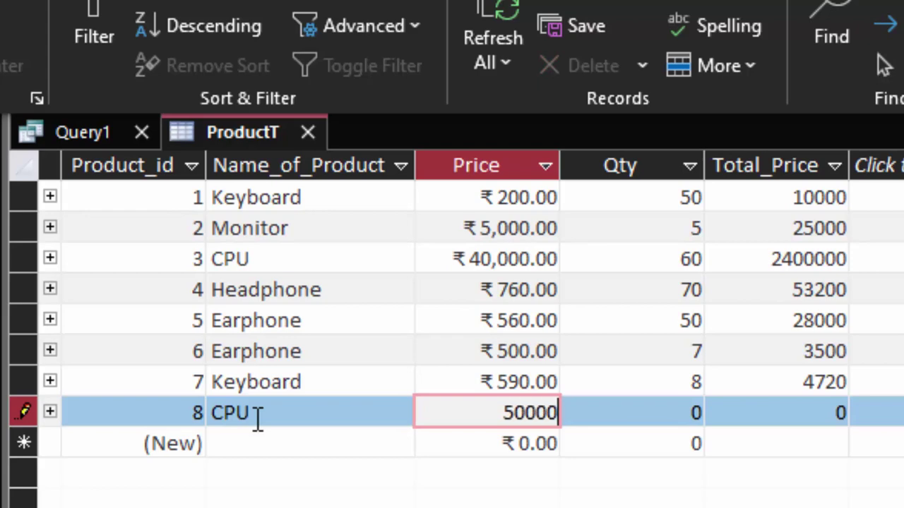
pyautogui.press('Tab')
pyautogui.press('BackSpace')
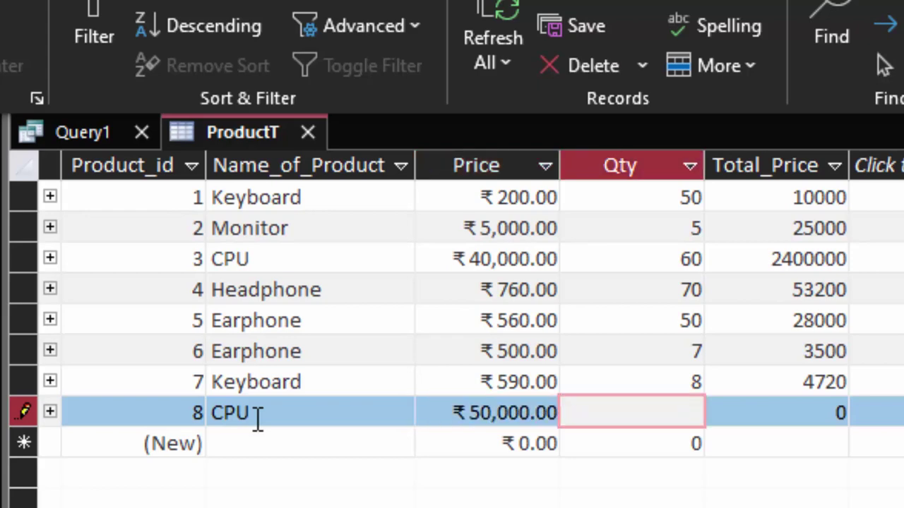
pyautogui.write('9')
pyautogui.press('Tab')
# - Add a ProductT record for Keyboard priced 400 with quantity 7
pyautogui.press('Tab')
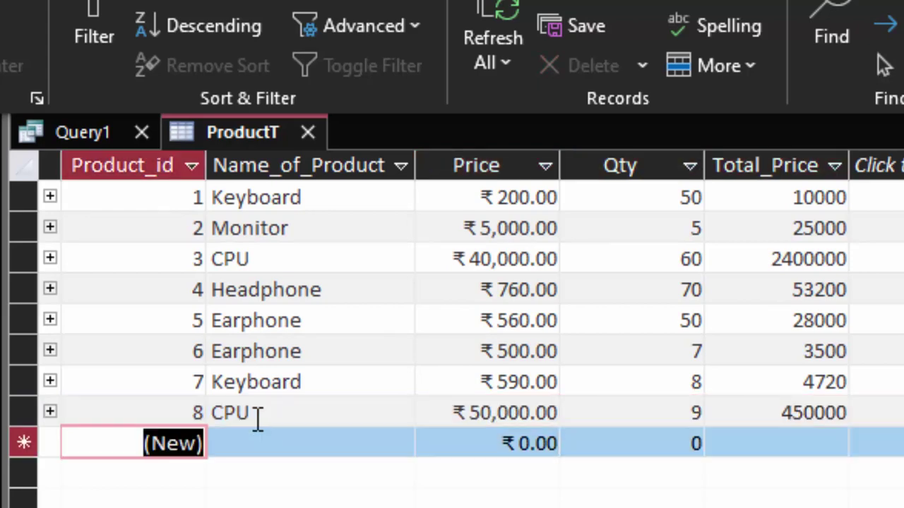
pyautogui.press('Tab')
pyautogui.write('K')
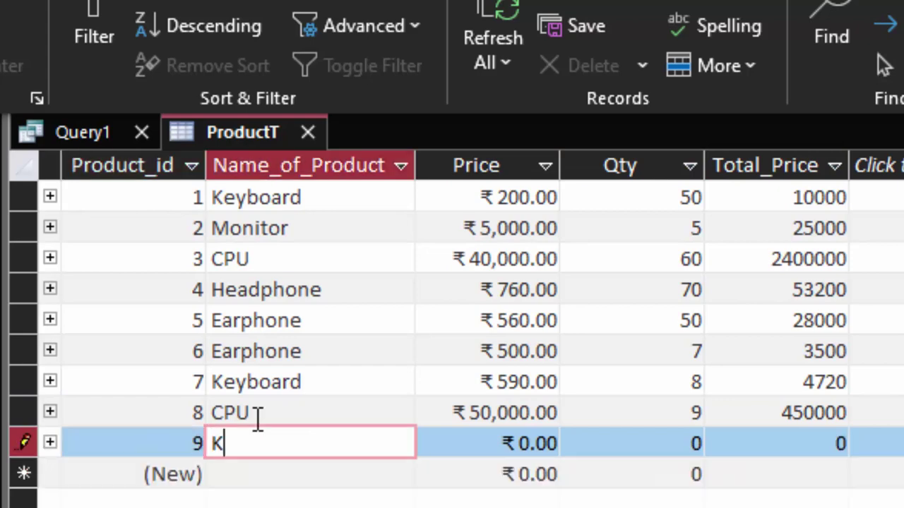
pyautogui.write('eyboa')
pyautogui.write('rd')
pyautogui.press('Tab')
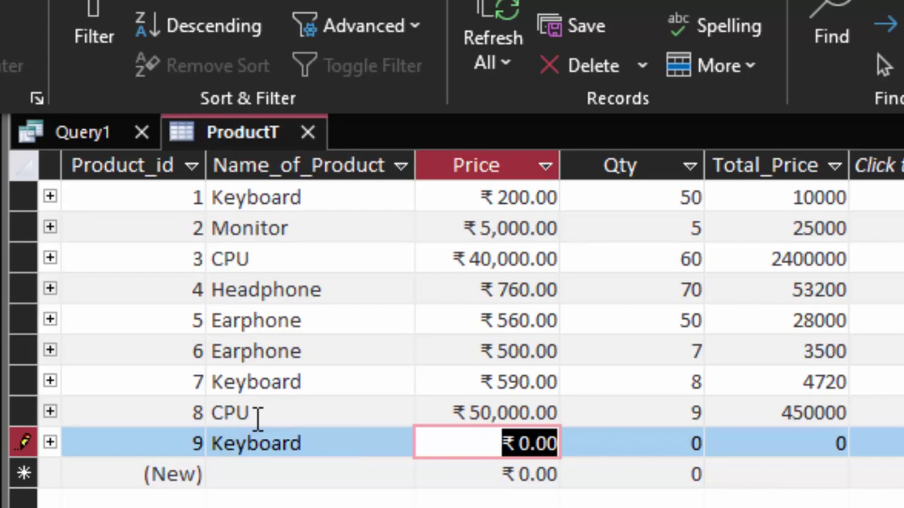
pyautogui.write('400')
pyautogui.press('Tab')
pyautogui.write('7')
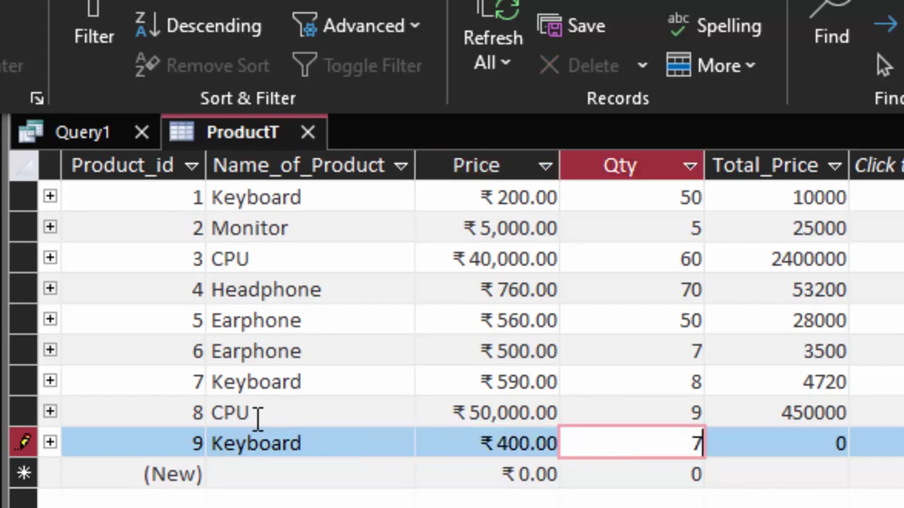
pyautogui.press('Tab')
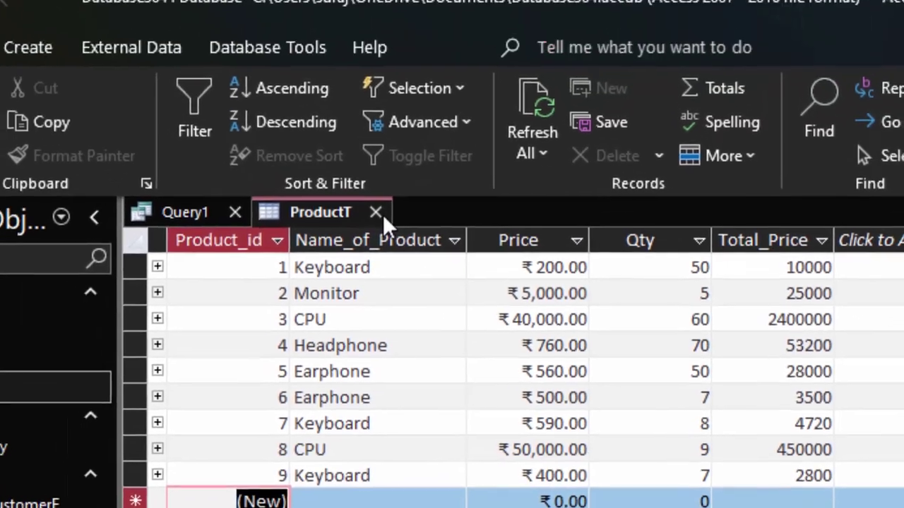
# - Close ProductT and rerun Query1: still CPU, Earphone, Headphone, Keyboard, Monitor
pyautogui.click(336, 166)
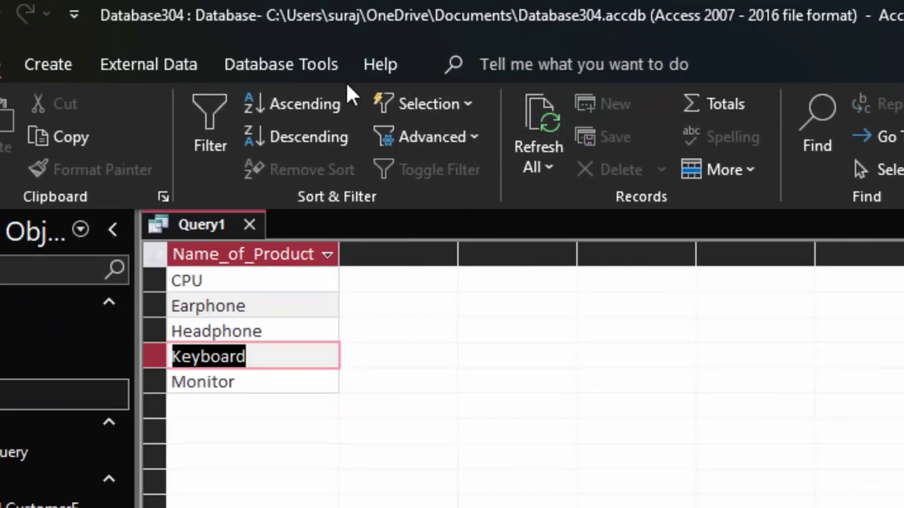
pyautogui.click(556, 118)
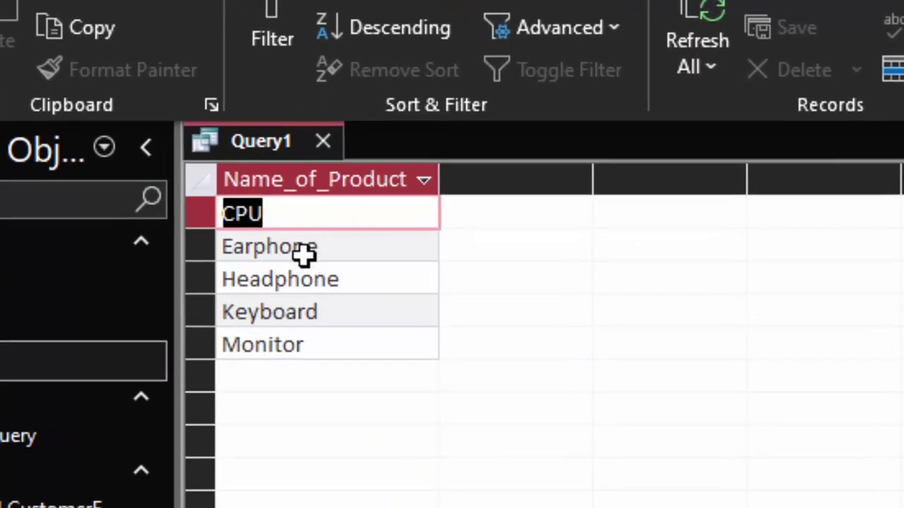
pyautogui.click(299, 210)
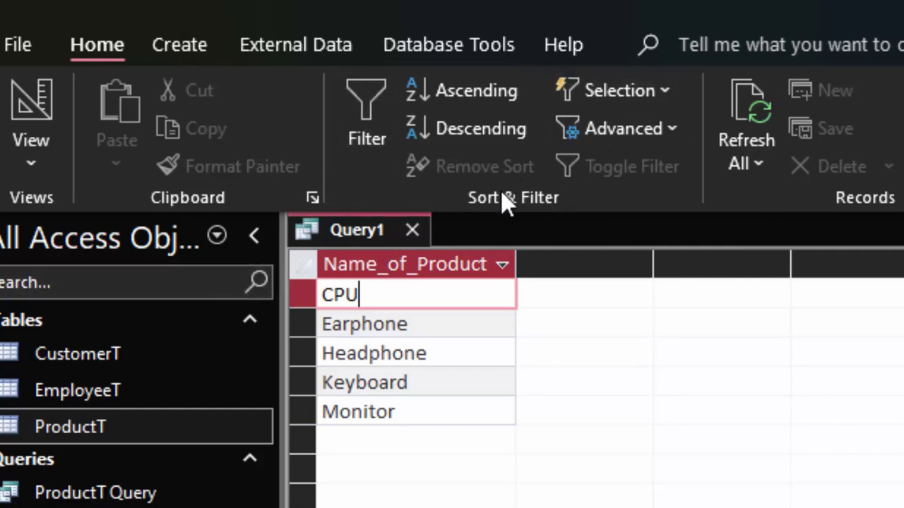
pyautogui.click(9, 159)
pyautogui.click(71, 282)
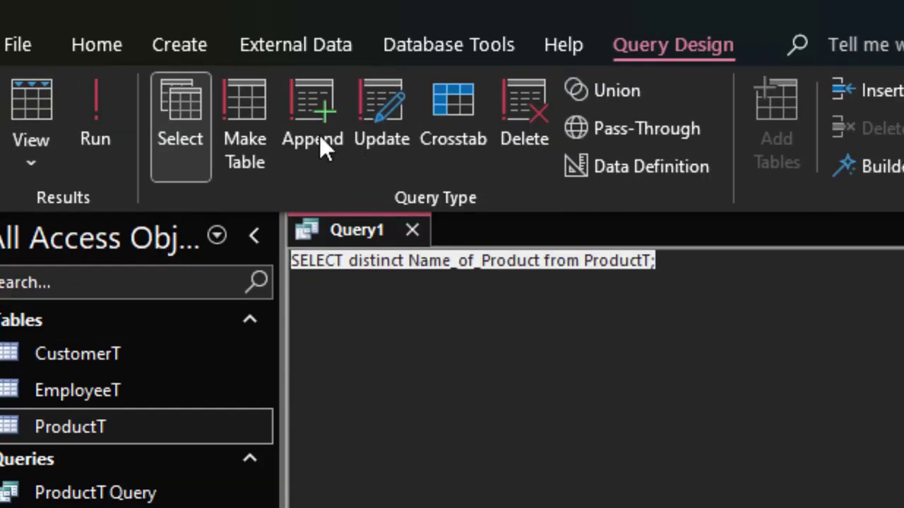
pyautogui.click(88, 120)
pyautogui.click(442, 291)
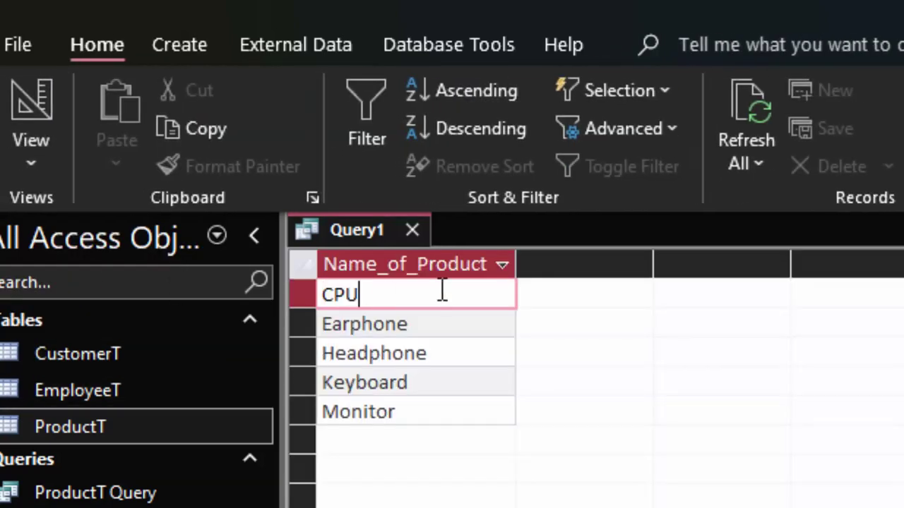